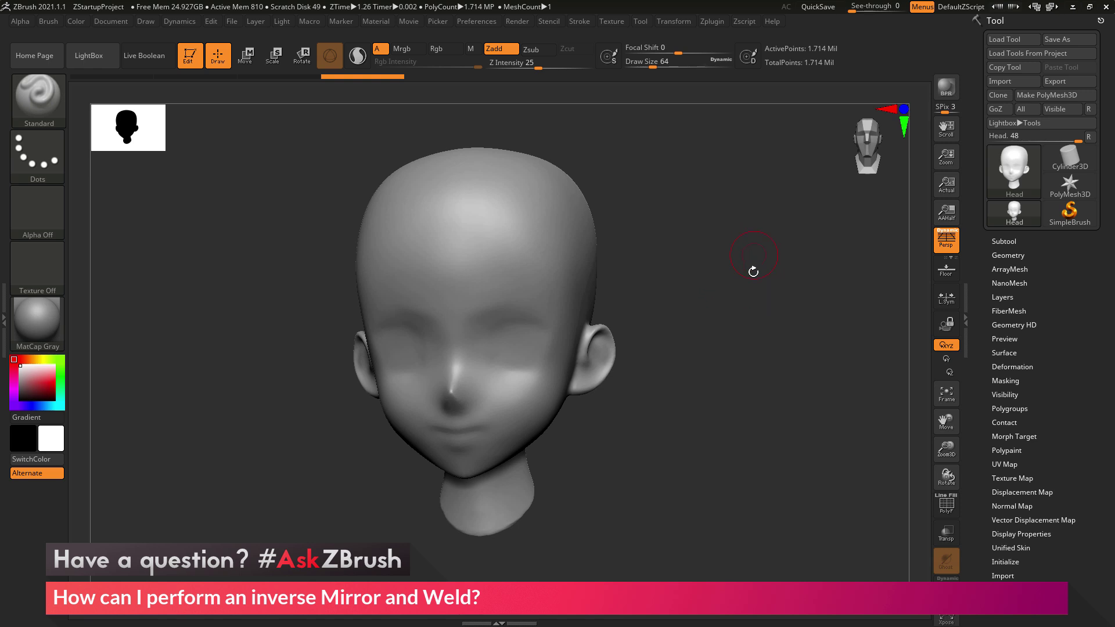
Expand Tool > Geometry > Modify Topology to reveal the Mirror And Weld button.
{"action": "mouse_move", "coordinate": [751, 295]}
{"action": "left_mouse_down"}
{"action": "mouse_move", "coordinate": [781, 291]}
{"action": "mouse_move", "coordinate": [761, 292]}
{"action": "mouse_move", "coordinate": [776, 292]}
{"action": "mouse_move", "coordinate": [765, 307]}
{"action": "left_mouse_up"}
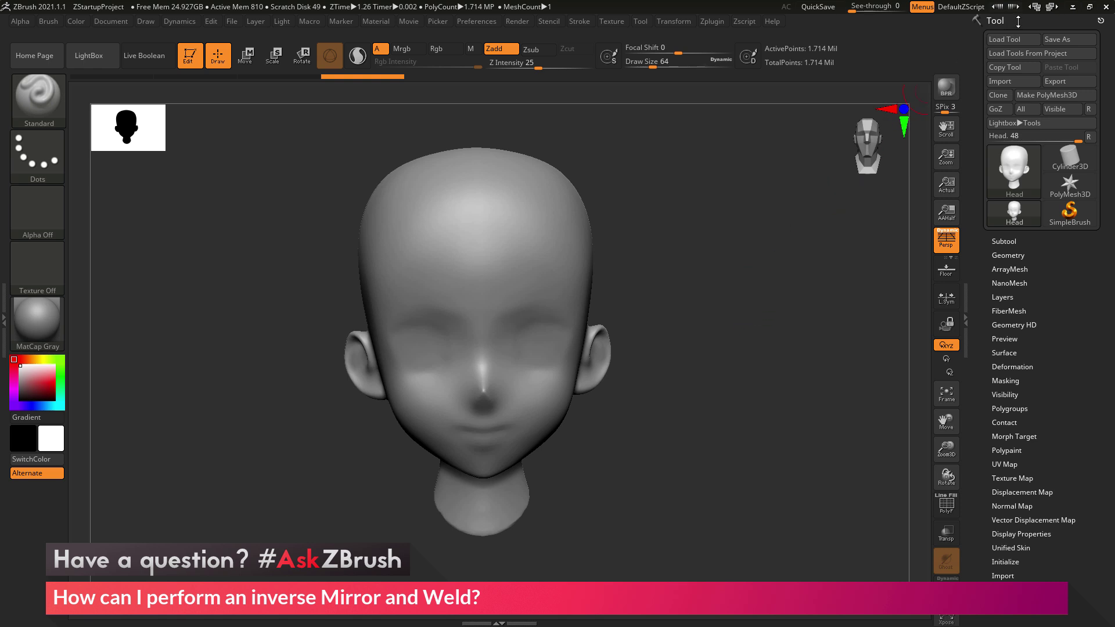
{"action": "left_click", "coordinate": [1009, 256]}
{"action": "scroll", "coordinate": [1014, 348], "scroll_direction": "down", "scroll_amount": 3}
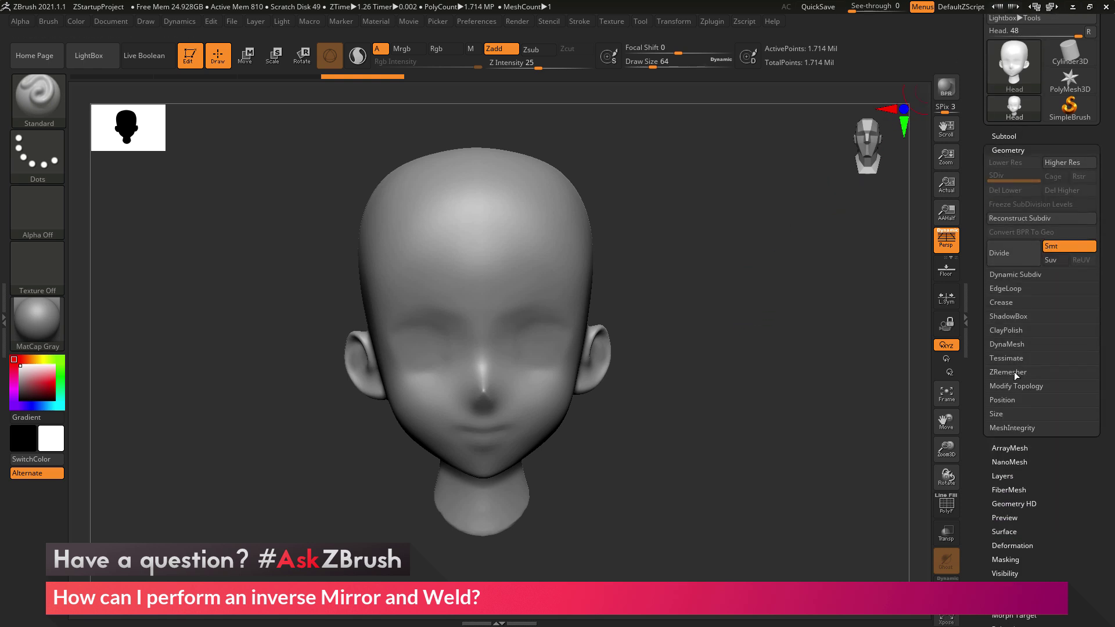
{"action": "left_click", "coordinate": [1016, 386]}
{"action": "scroll", "coordinate": [1019, 372], "scroll_direction": "down", "scroll_amount": 3}
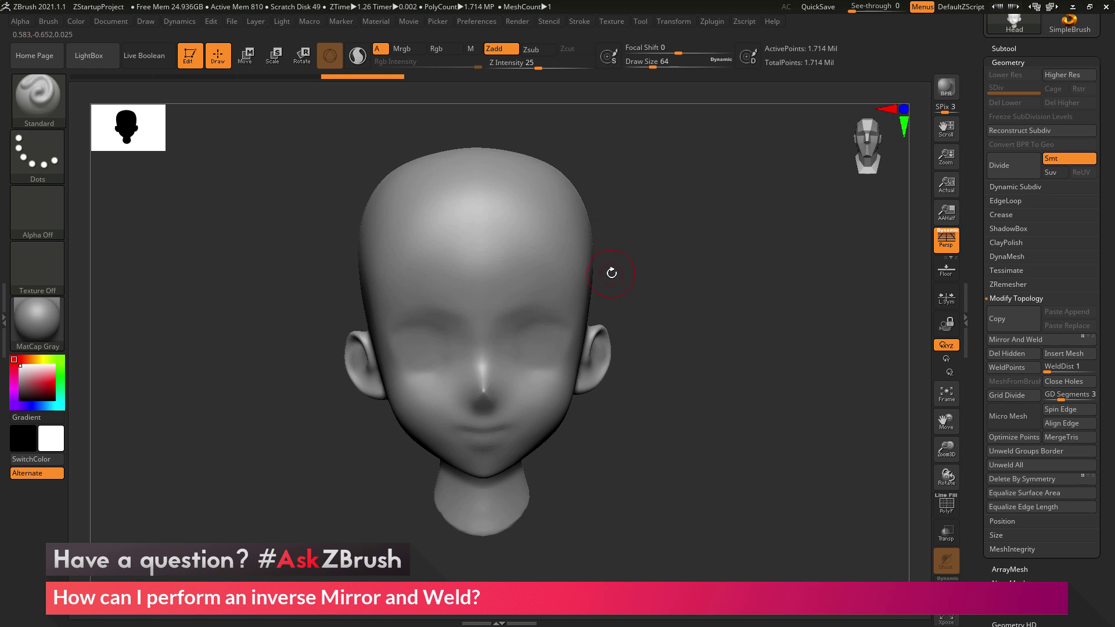
Select the ChiselCreature insert brush with the Spike2 mesh.
{"action": "left_click", "coordinate": [38, 108]}
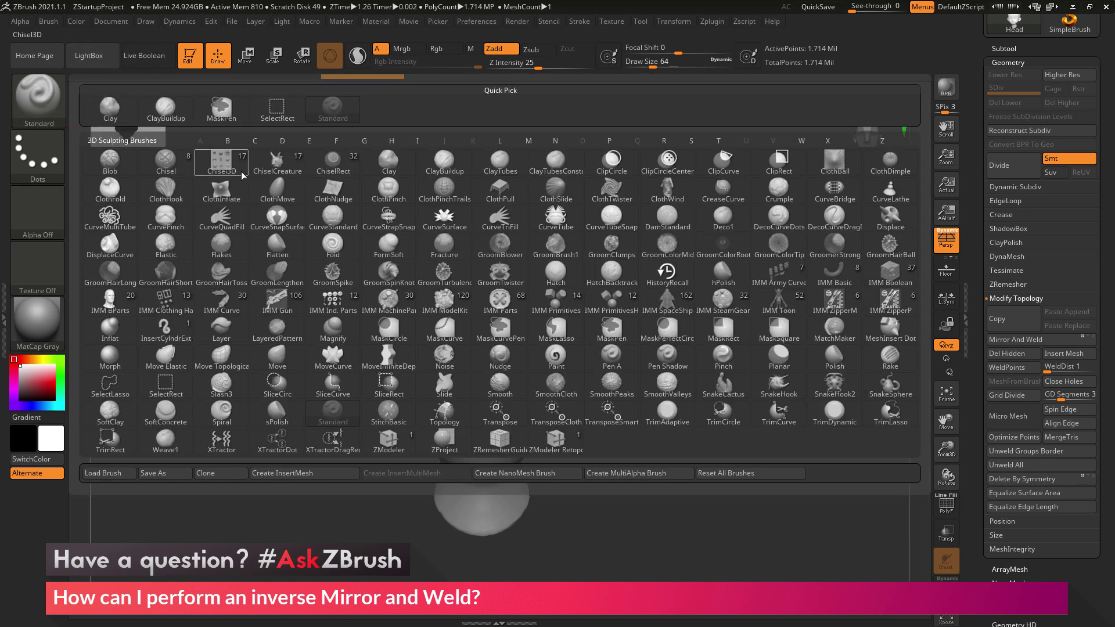
{"action": "left_click", "coordinate": [280, 170]}
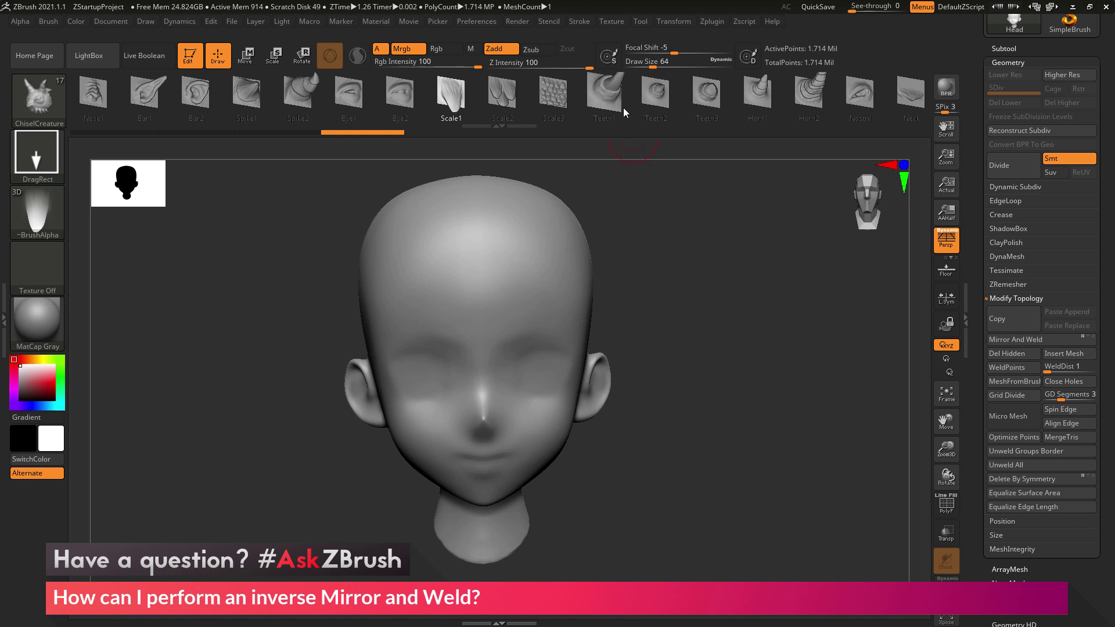
{"action": "left_click", "coordinate": [300, 93]}
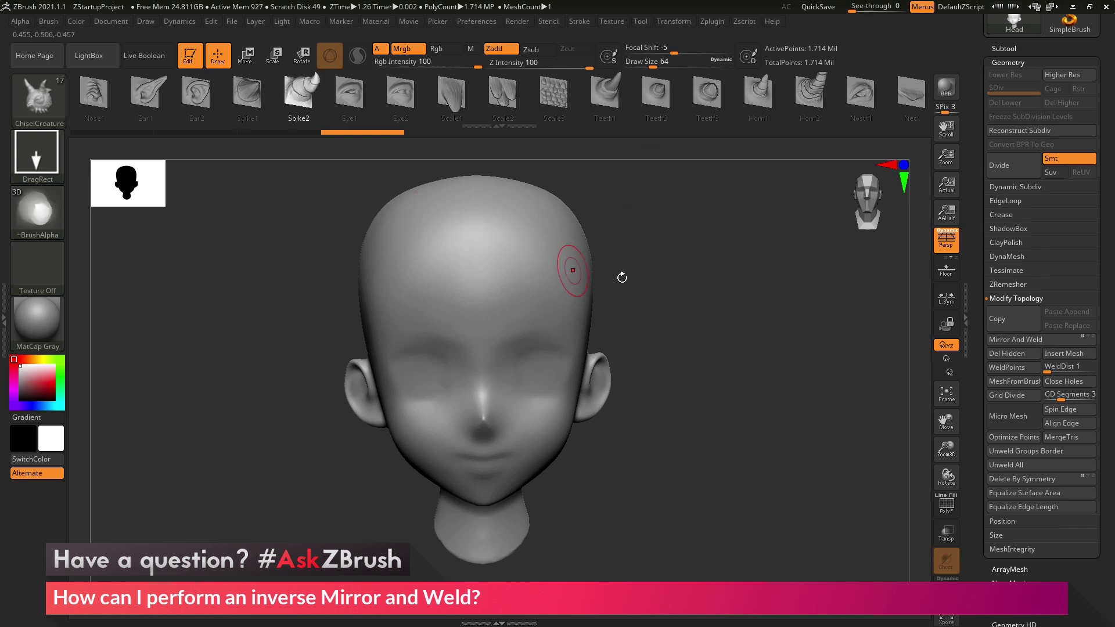
Drag a large curved Spike2 horn out from one side of the forehead.
{"action": "left_click_drag", "start_coordinate": [693, 281], "coordinate": [720, 277]}
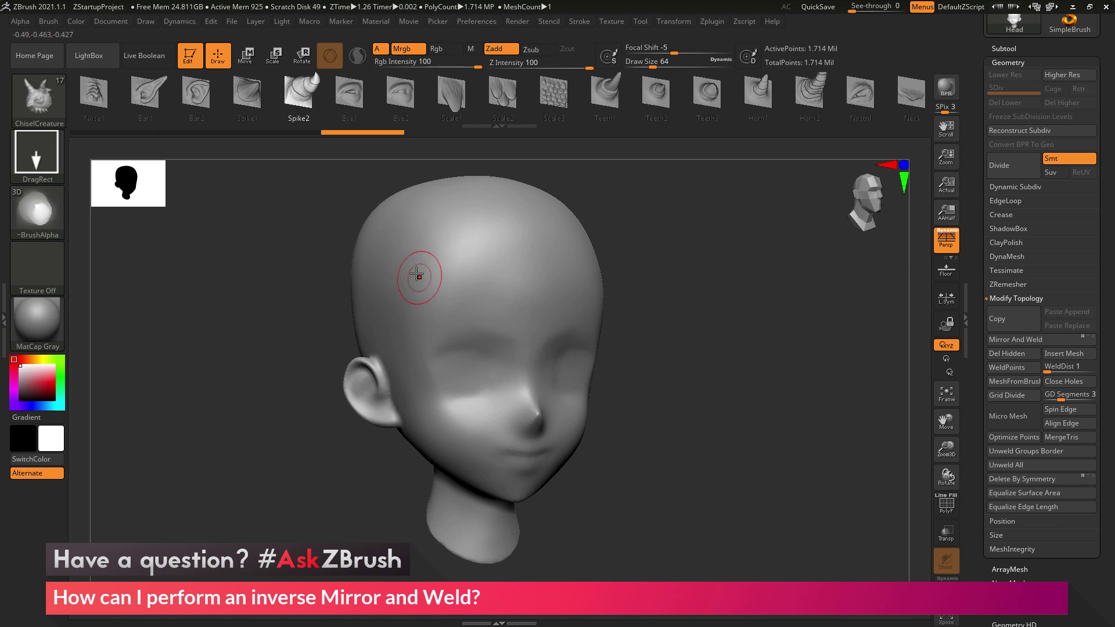
{"action": "left_click_drag", "start_coordinate": [414, 267], "coordinate": [399, 332]}
{"action": "left_click_drag", "start_coordinate": [764, 289], "coordinate": [735, 315]}
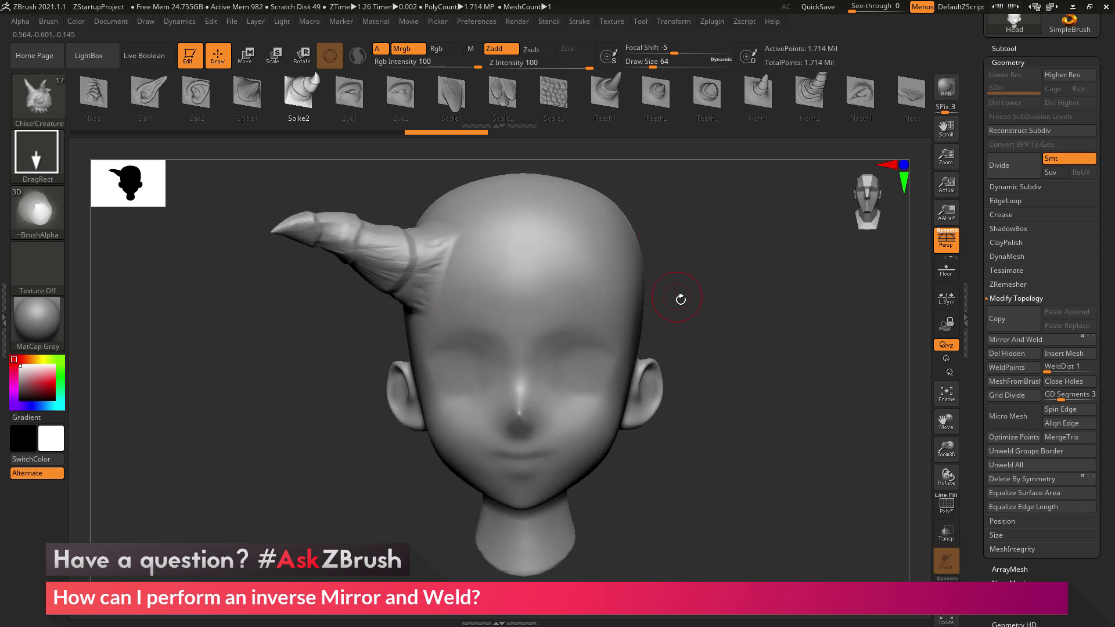
{"action": "left_click_drag", "start_coordinate": [681, 299], "coordinate": [709, 304]}
Apply Mirror And Weld to copy the horn onto the opposite side of the forehead.
{"action": "scroll", "coordinate": [1017, 76], "scroll_direction": "up", "scroll_amount": 4}
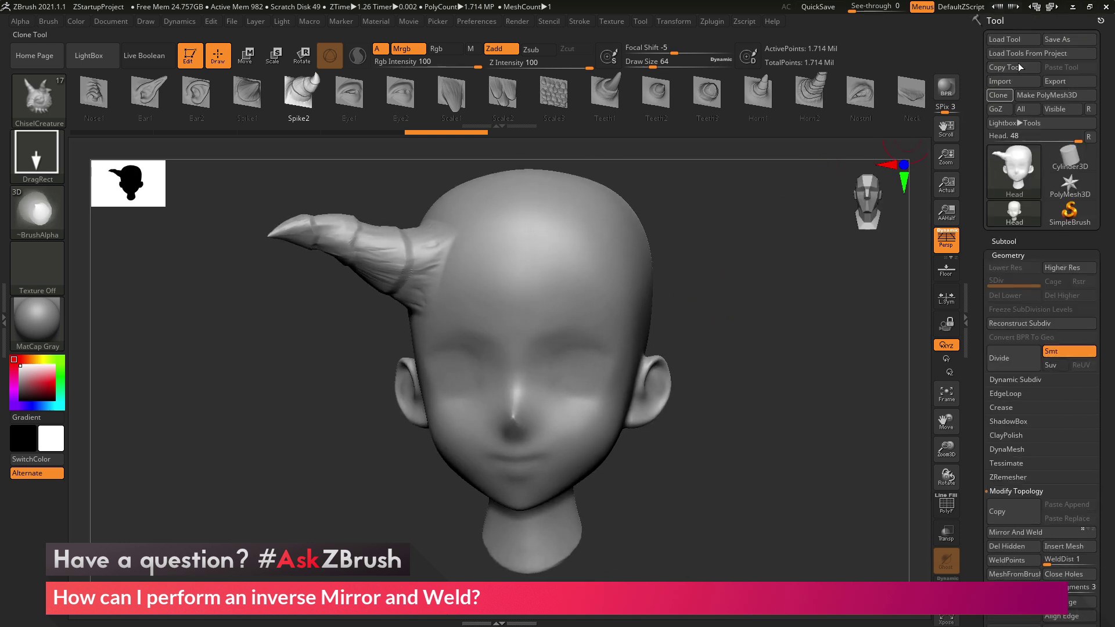
{"action": "scroll", "coordinate": [1024, 285], "scroll_direction": "down", "scroll_amount": 5}
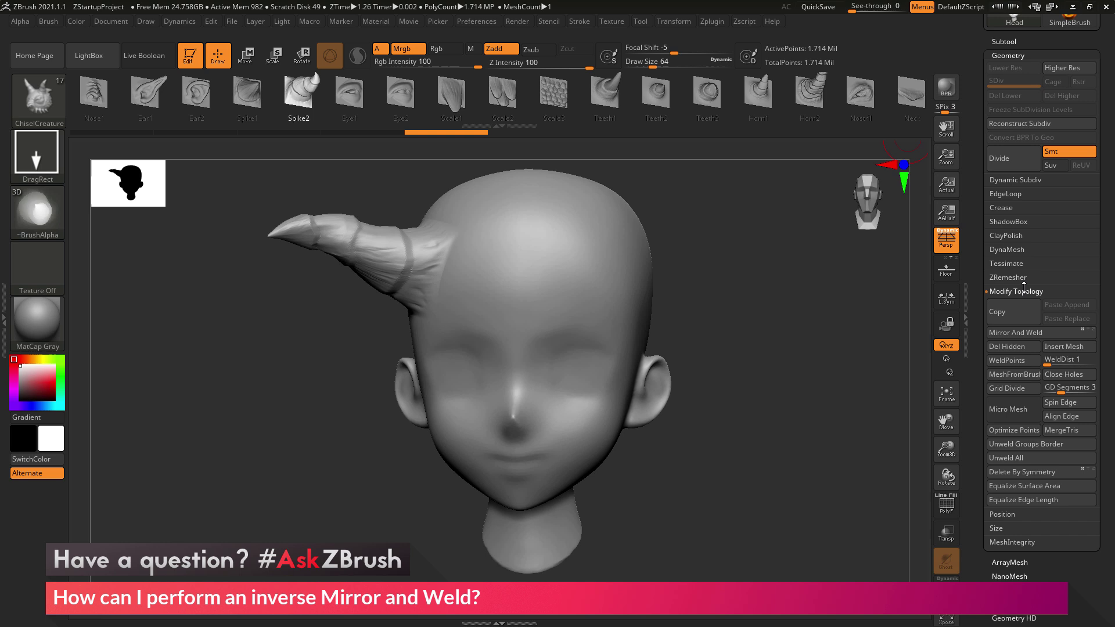
{"action": "left_click", "coordinate": [1012, 334]}
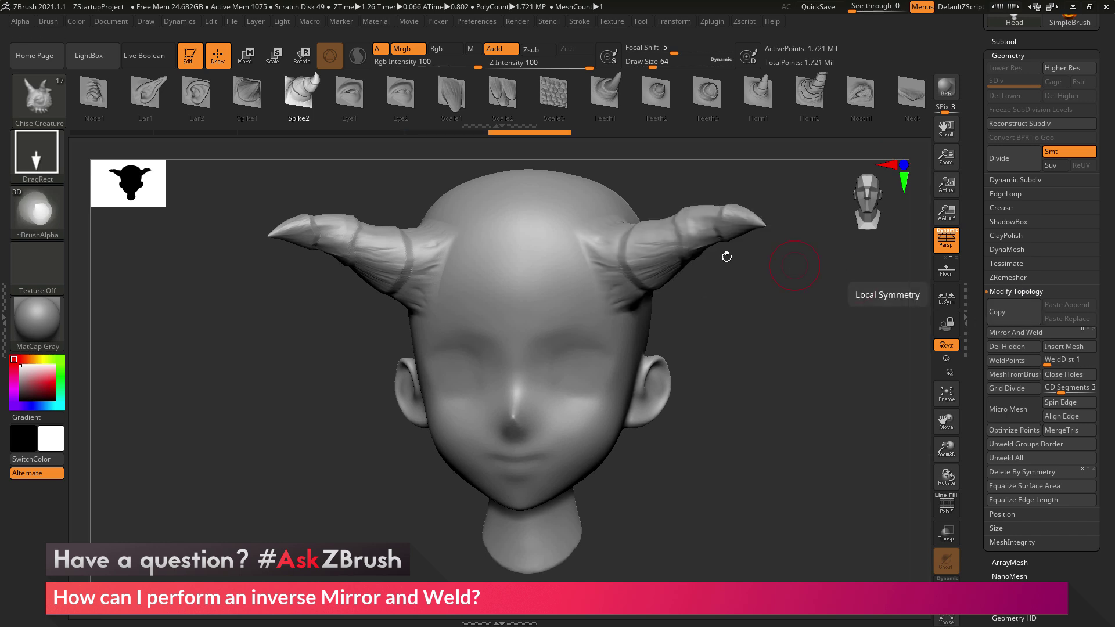
{"action": "mouse_move", "coordinate": [764, 336]}
{"action": "left_mouse_down"}
{"action": "mouse_move", "coordinate": [750, 340]}
{"action": "mouse_move", "coordinate": [785, 345]}
{"action": "mouse_move", "coordinate": [771, 349]}
{"action": "mouse_move", "coordinate": [774, 330]}
{"action": "mouse_move", "coordinate": [743, 346]}
{"action": "mouse_move", "coordinate": [782, 339]}
{"action": "left_mouse_up"}
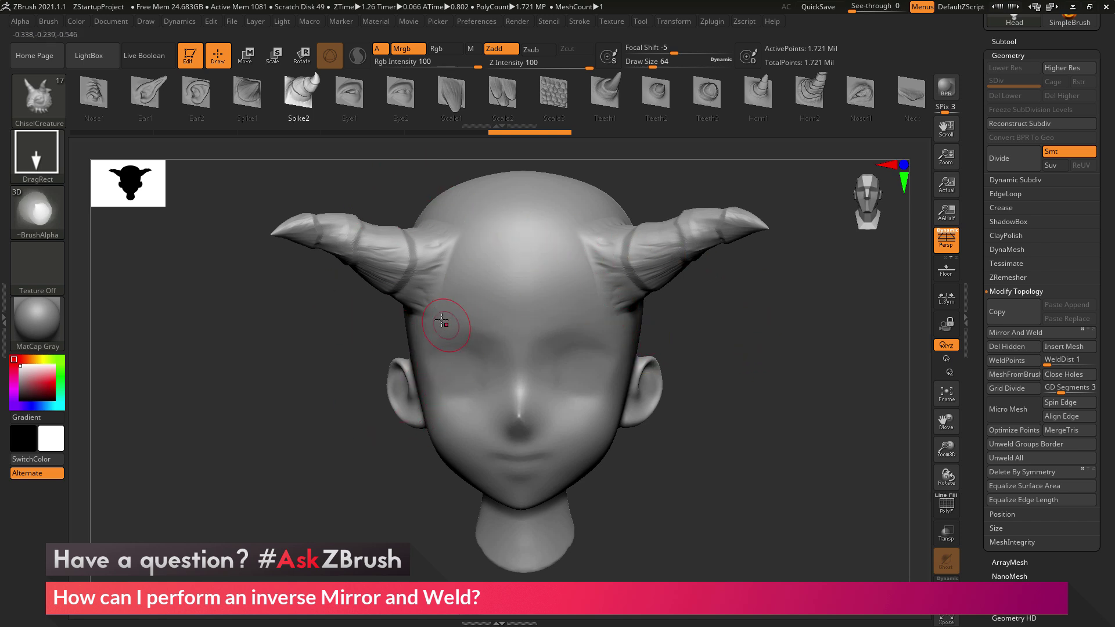
Insert a pair of small Spike2 spikes above the brows and one spike at a temple.
{"action": "mouse_move", "coordinate": [451, 323]}
{"action": "left_mouse_down"}
{"action": "mouse_move", "coordinate": [455, 298]}
{"action": "mouse_move", "coordinate": [462, 320]}
{"action": "left_mouse_up"}
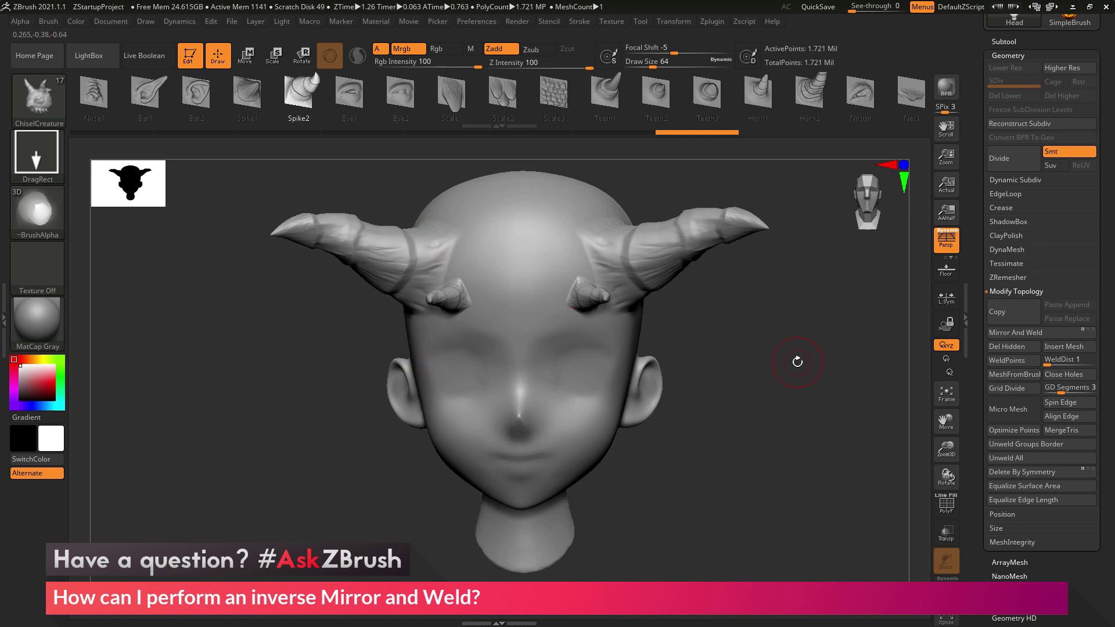
{"action": "mouse_move", "coordinate": [804, 349]}
{"action": "left_mouse_down"}
{"action": "mouse_move", "coordinate": [783, 356]}
{"action": "mouse_move", "coordinate": [763, 299]}
{"action": "left_mouse_up"}
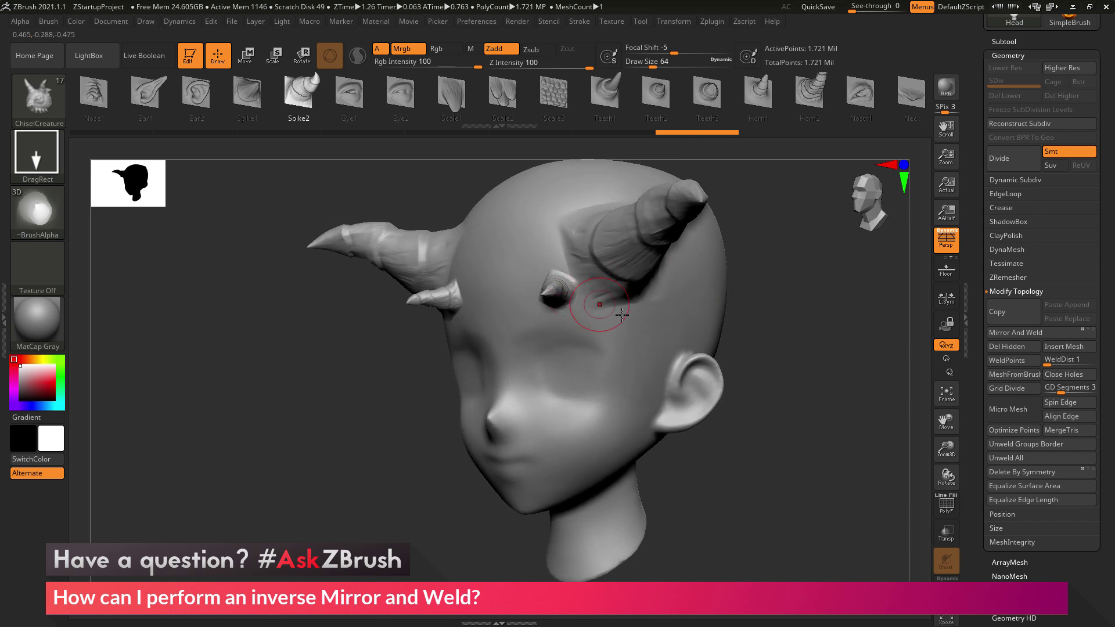
{"action": "left_click_drag", "start_coordinate": [652, 319], "coordinate": [680, 344]}
{"action": "mouse_move", "coordinate": [779, 316]}
{"action": "left_mouse_down", "text": "shift"}
{"action": "mouse_move", "coordinate": [858, 318]}
{"action": "mouse_move", "coordinate": [802, 321]}
{"action": "mouse_move", "coordinate": [801, 332]}
{"action": "mouse_move", "coordinate": [794, 318]}
{"action": "left_mouse_up", "text": "shift"}
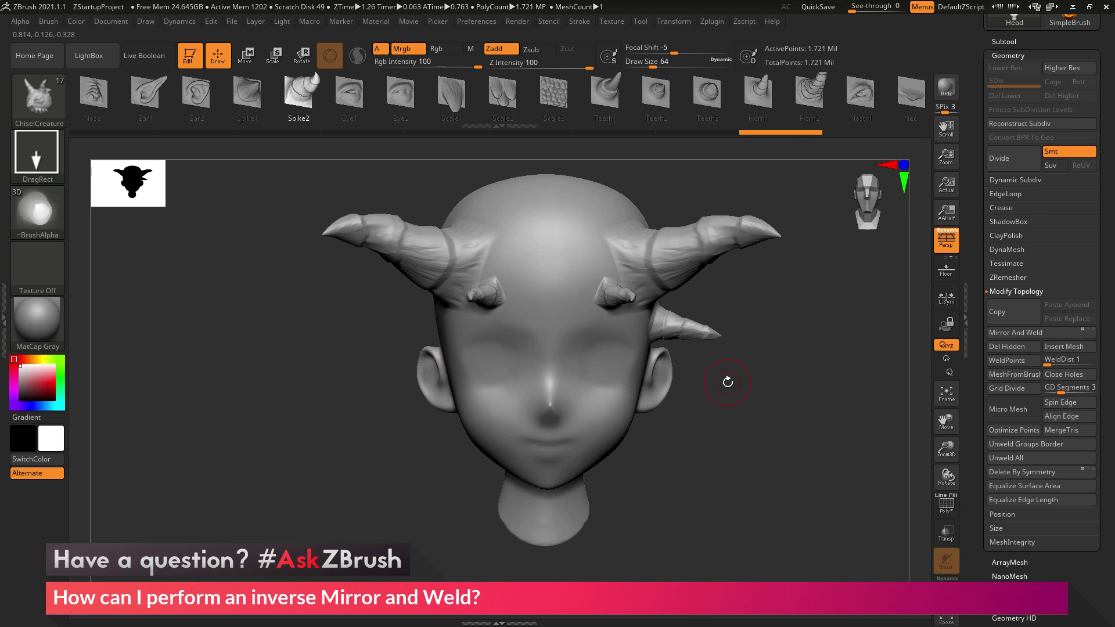
Drag a single Spike2 spike out from the right temple above the ear.
{"action": "scroll", "coordinate": [1009, 207], "scroll_direction": "up", "scroll_amount": 3}
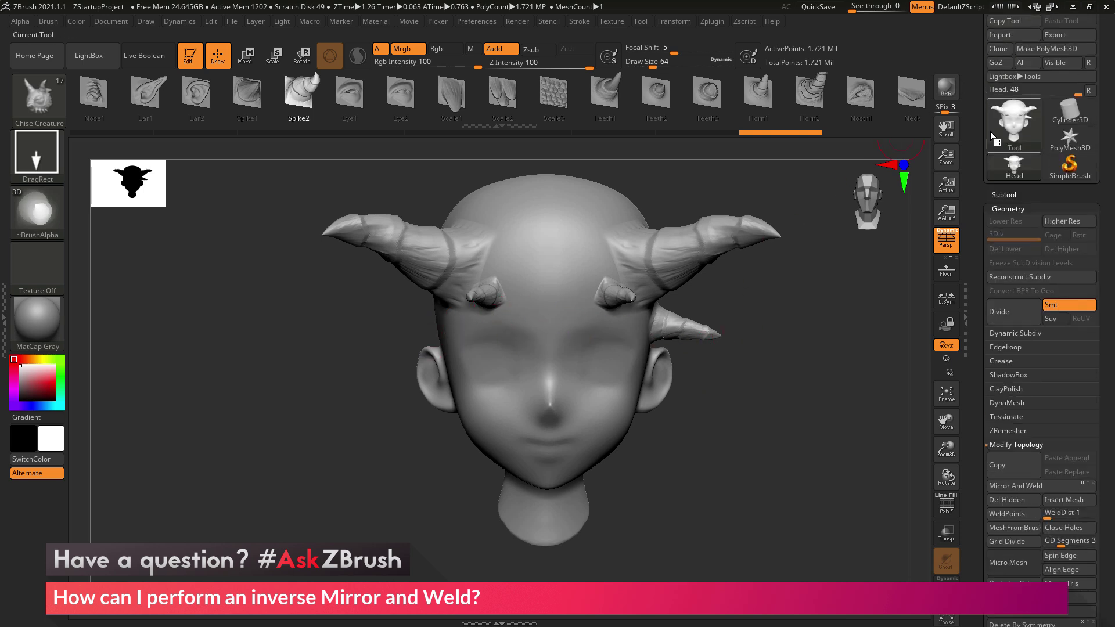
{"action": "scroll", "coordinate": [1010, 207], "scroll_direction": "down", "scroll_amount": 5}
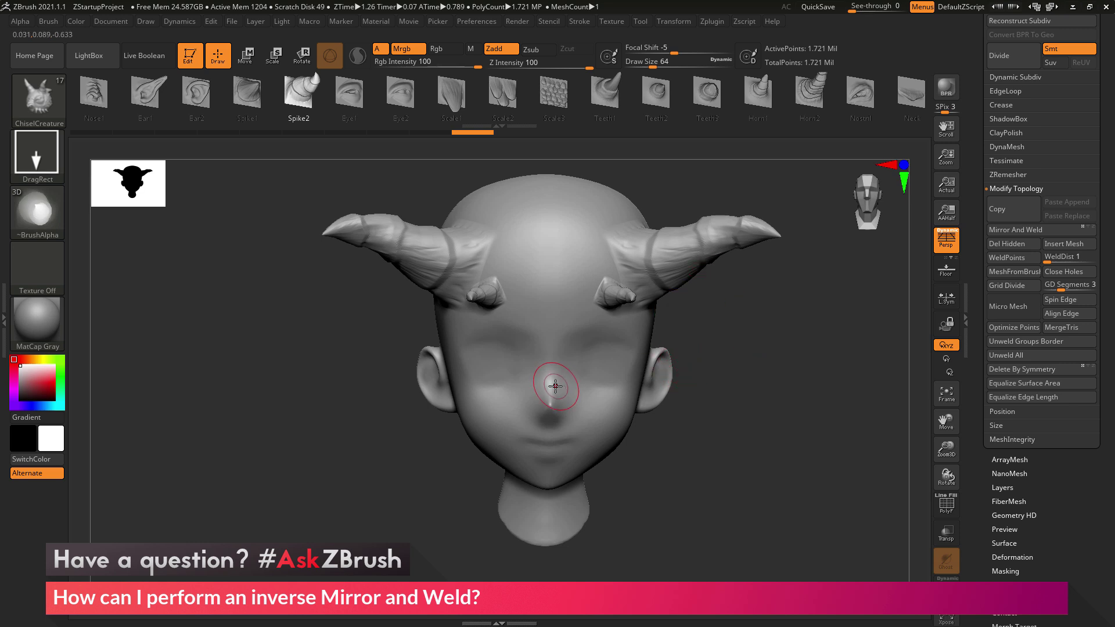
{"action": "left_click_drag", "start_coordinate": [749, 343], "coordinate": [697, 344]}
{"action": "left_click_drag", "start_coordinate": [643, 325], "coordinate": [663, 351]}
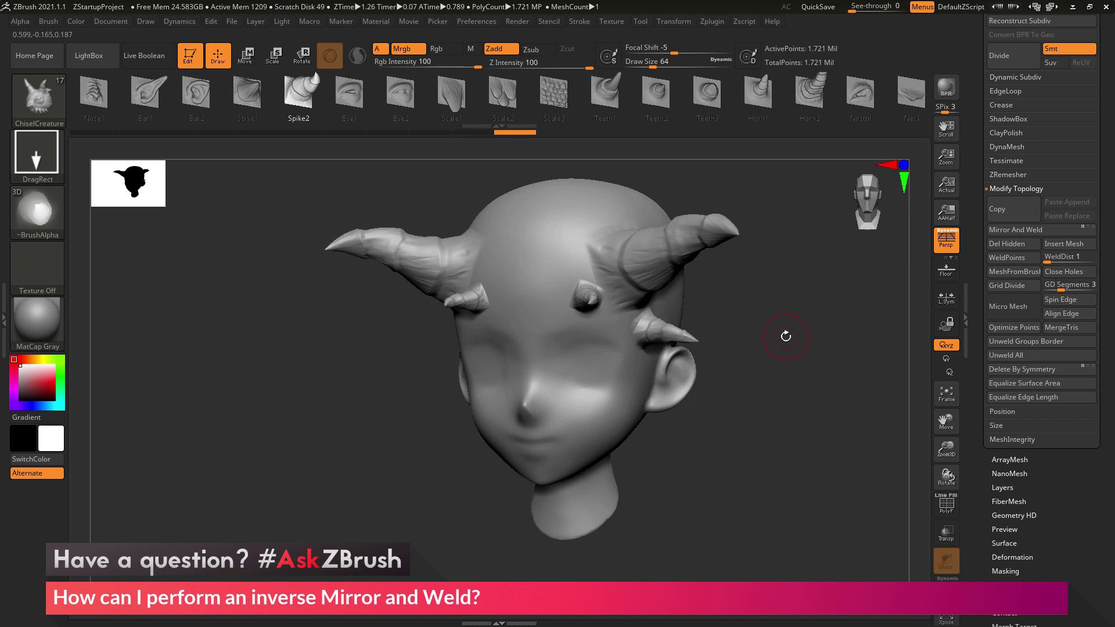
{"action": "left_click_drag", "start_coordinate": [853, 332], "coordinate": [798, 337]}
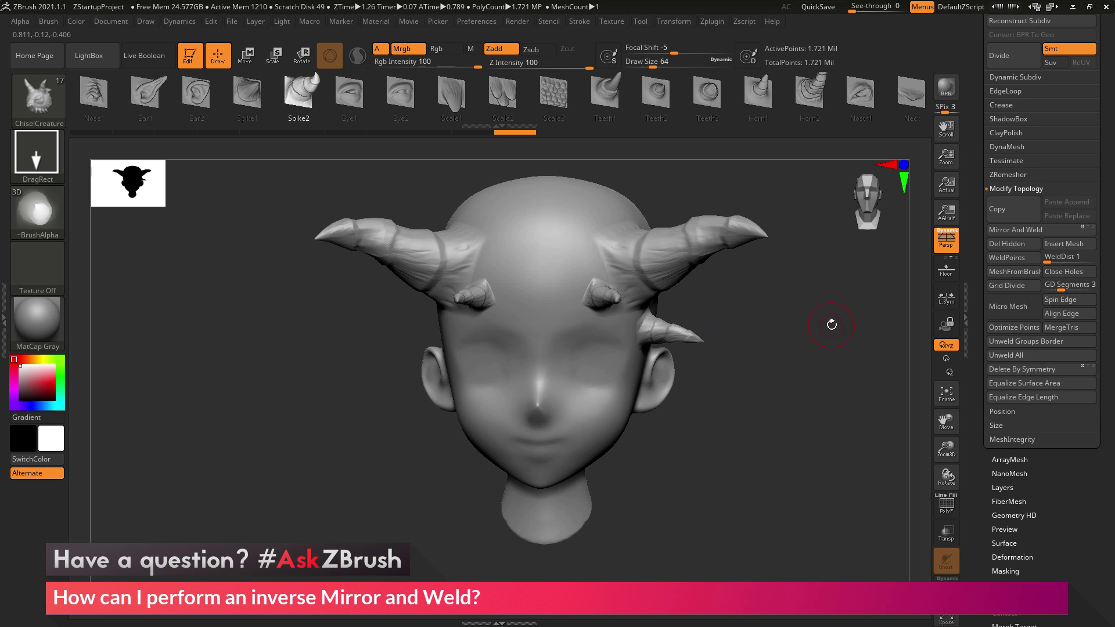
Use Deformation > Mirror to flip the head, moving the side spike to the left.
{"action": "scroll", "coordinate": [1005, 45], "scroll_direction": "up", "scroll_amount": 5}
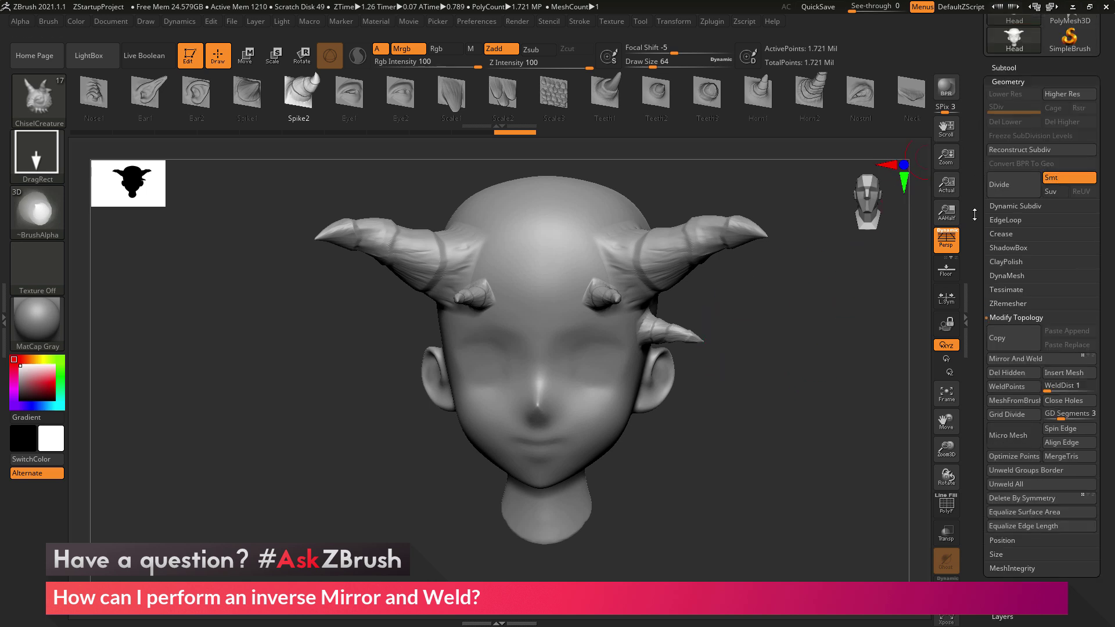
{"action": "scroll", "coordinate": [977, 329], "scroll_direction": "down", "scroll_amount": 10}
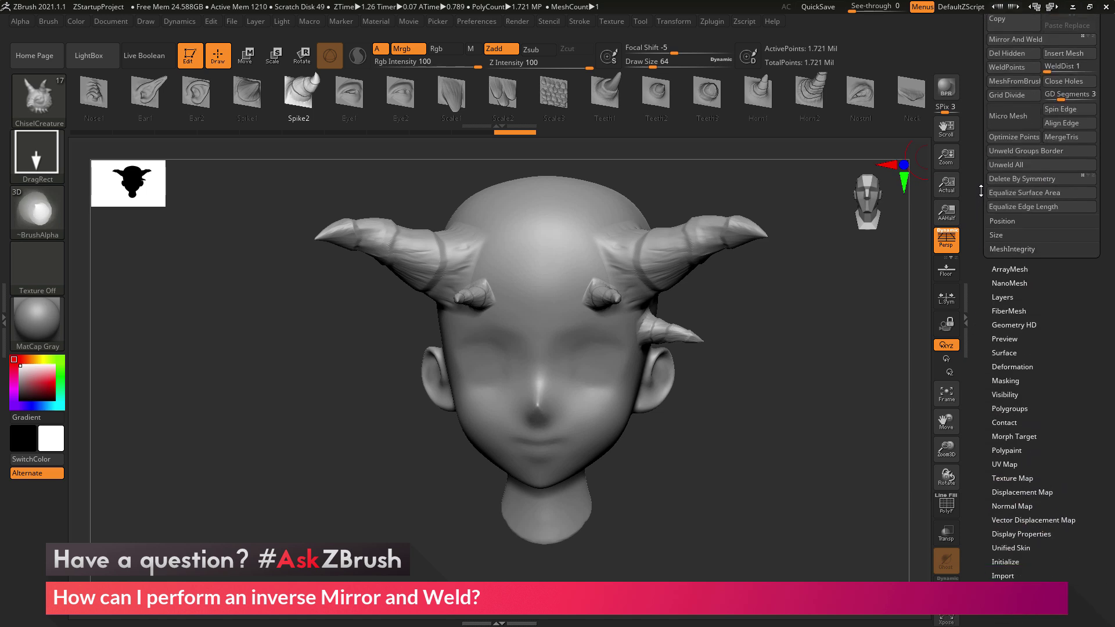
{"action": "scroll", "coordinate": [1018, 304], "scroll_direction": "up", "scroll_amount": 5}
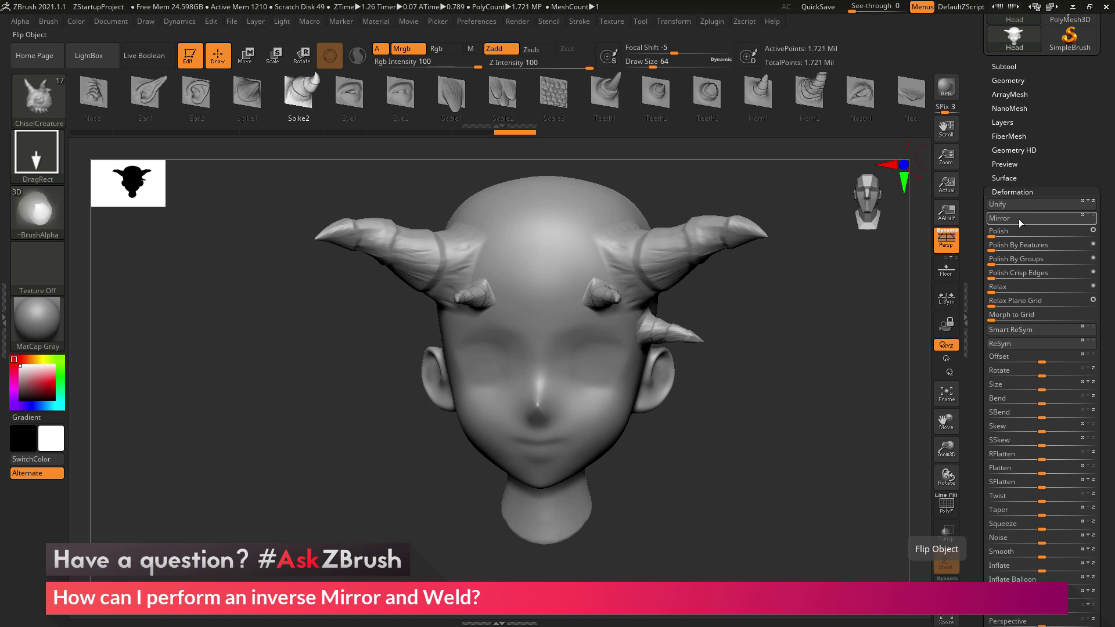
{"action": "left_click", "coordinate": [1019, 218]}
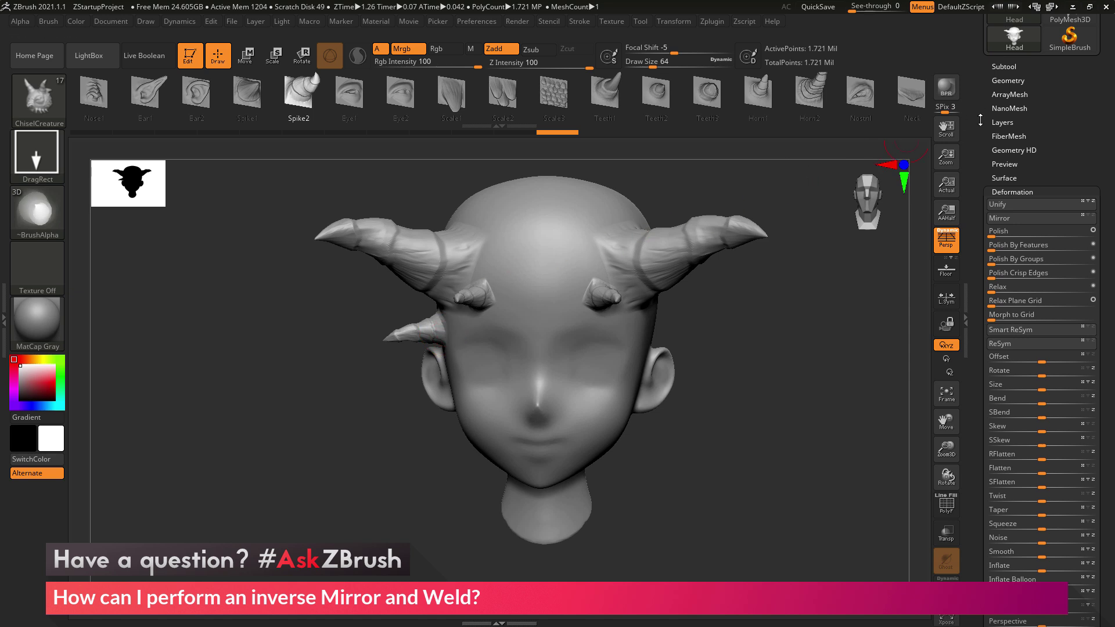
Apply Geometry > Modify Topology > Mirror And Weld to copy the side spike to the right temple.
{"action": "left_click_drag", "start_coordinate": [1023, 64], "coordinate": [1022, 239]}
{"action": "left_click", "coordinate": [1008, 255]}
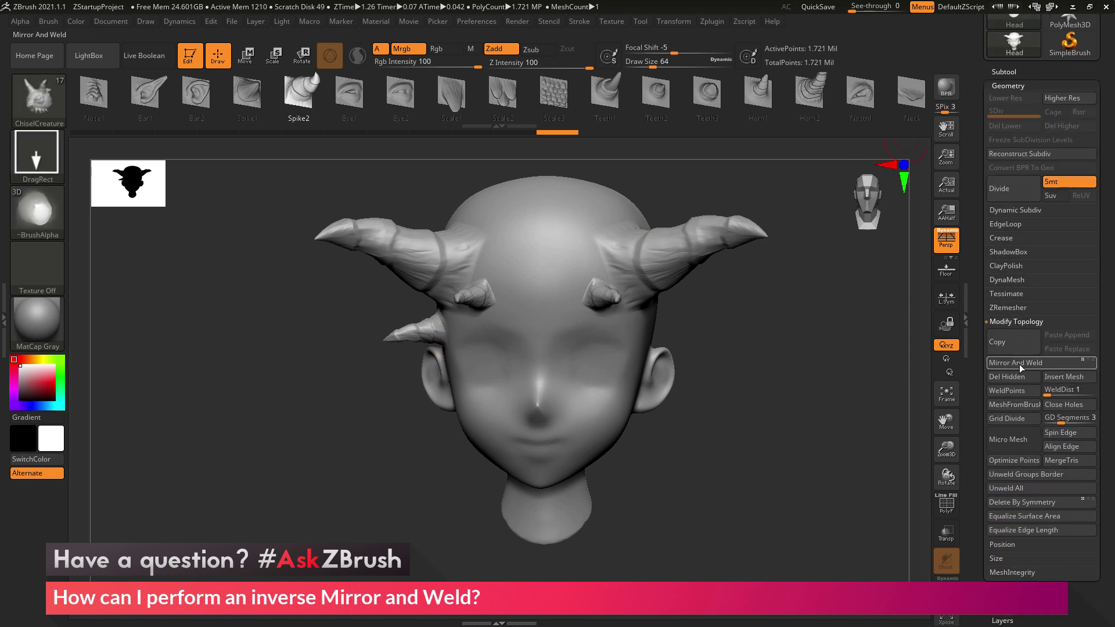
{"action": "left_click", "coordinate": [1017, 363]}
{"action": "left_click_drag", "start_coordinate": [809, 393], "coordinate": [749, 335]}
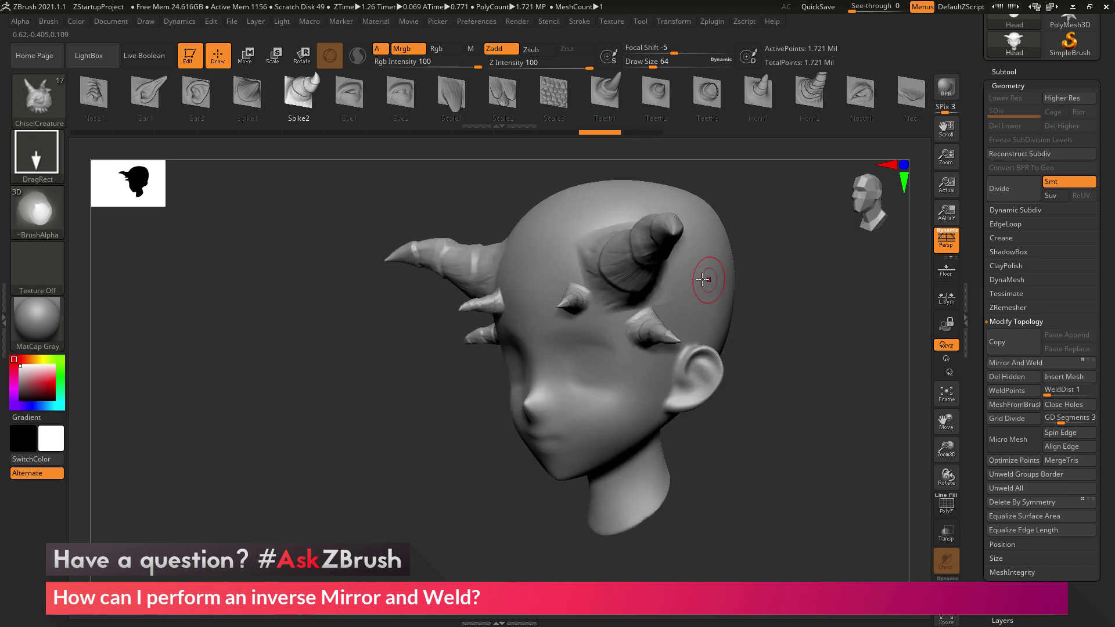
Insert a second right-side spike, then flip the head with Deformation > Mirror.
{"action": "mouse_move", "coordinate": [709, 273]}
{"action": "left_mouse_down"}
{"action": "mouse_move", "coordinate": [697, 281]}
{"action": "mouse_move", "coordinate": [702, 314]}
{"action": "left_mouse_up"}
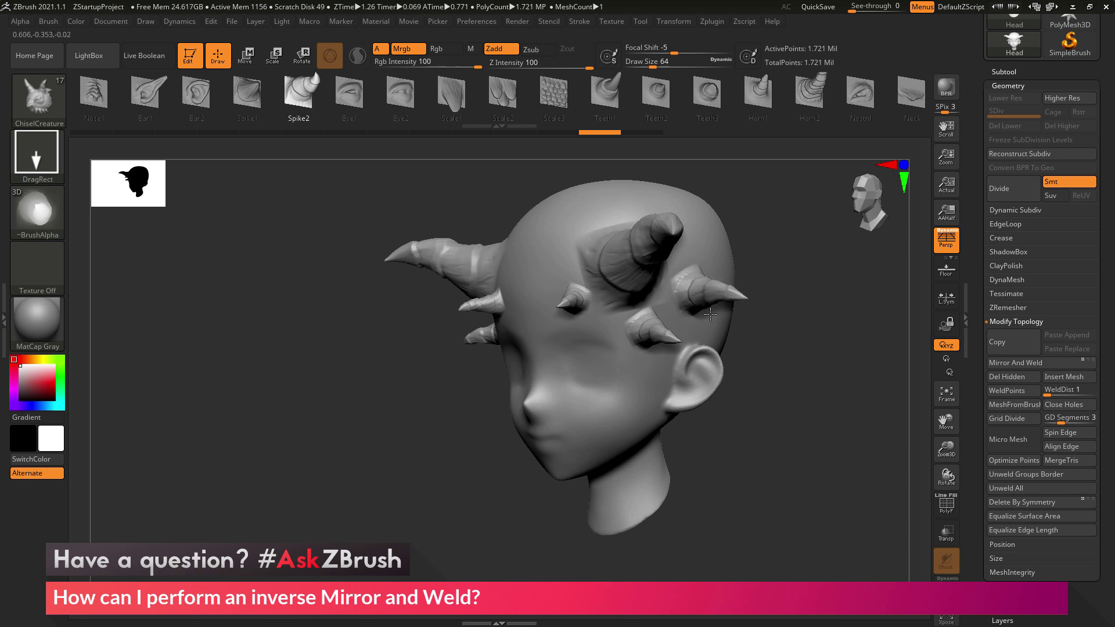
{"action": "left_click_drag", "start_coordinate": [807, 328], "coordinate": [770, 267]}
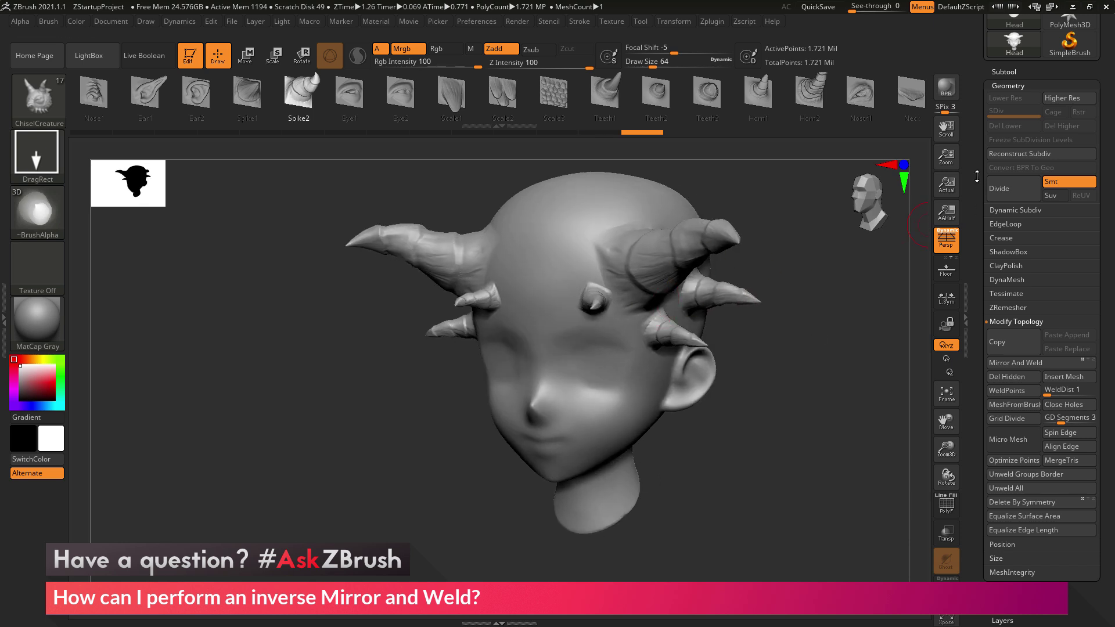
{"action": "scroll", "coordinate": [981, 286], "scroll_direction": "up", "scroll_amount": 5}
{"action": "scroll", "coordinate": [980, 286], "scroll_direction": "down", "scroll_amount": 10}
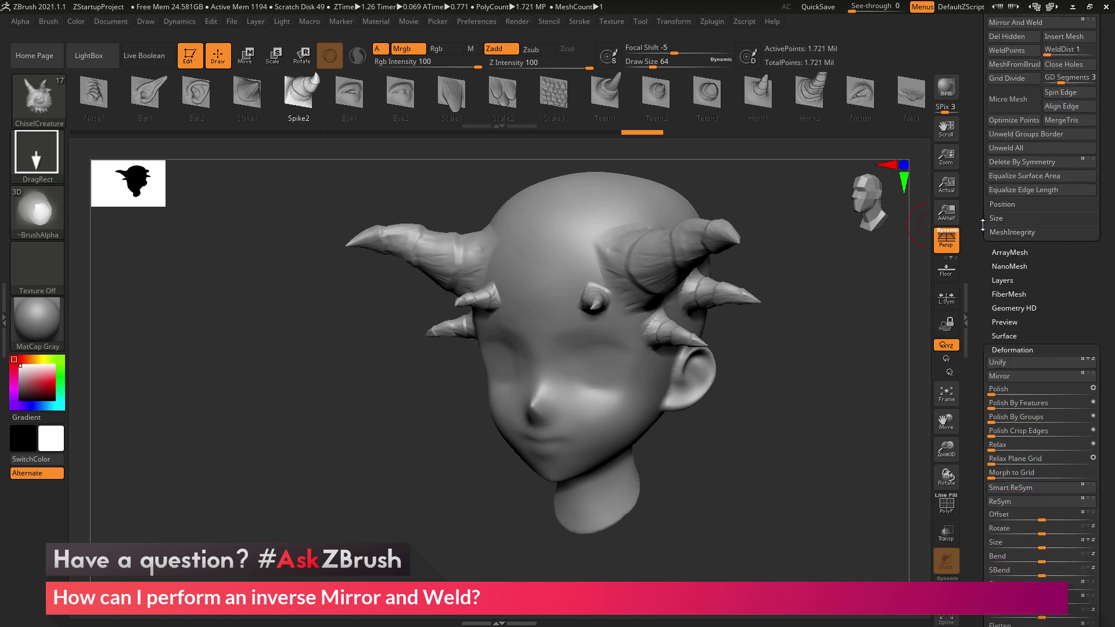
{"action": "scroll", "coordinate": [977, 321], "scroll_direction": "down", "scroll_amount": 2}
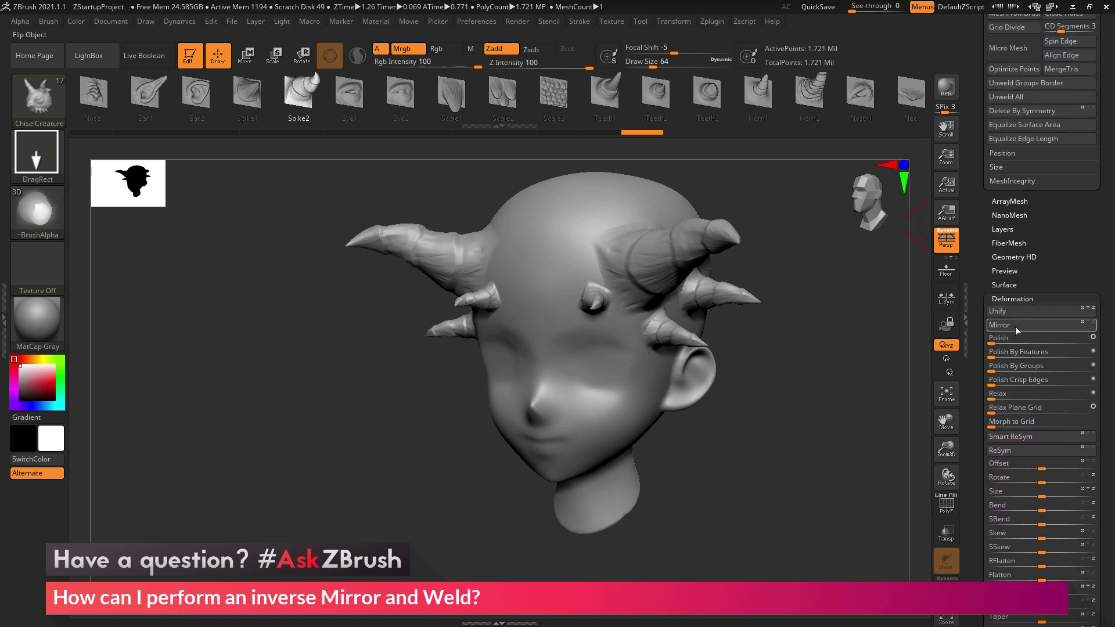
{"action": "left_click", "coordinate": [1017, 325]}
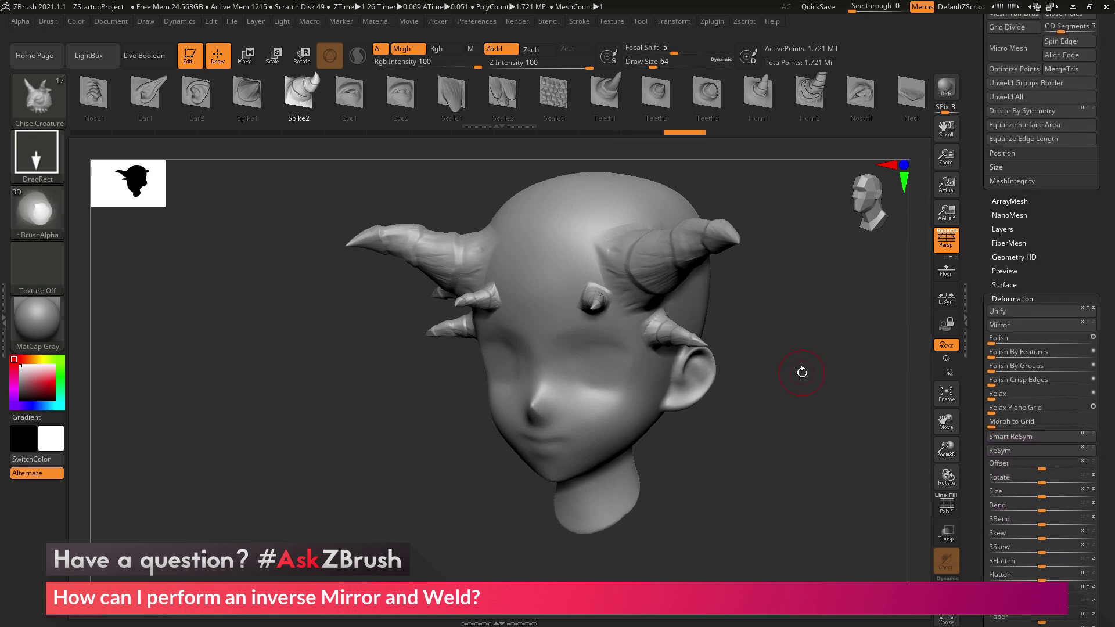
{"action": "left_click_drag", "start_coordinate": [805, 379], "coordinate": [833, 351]}
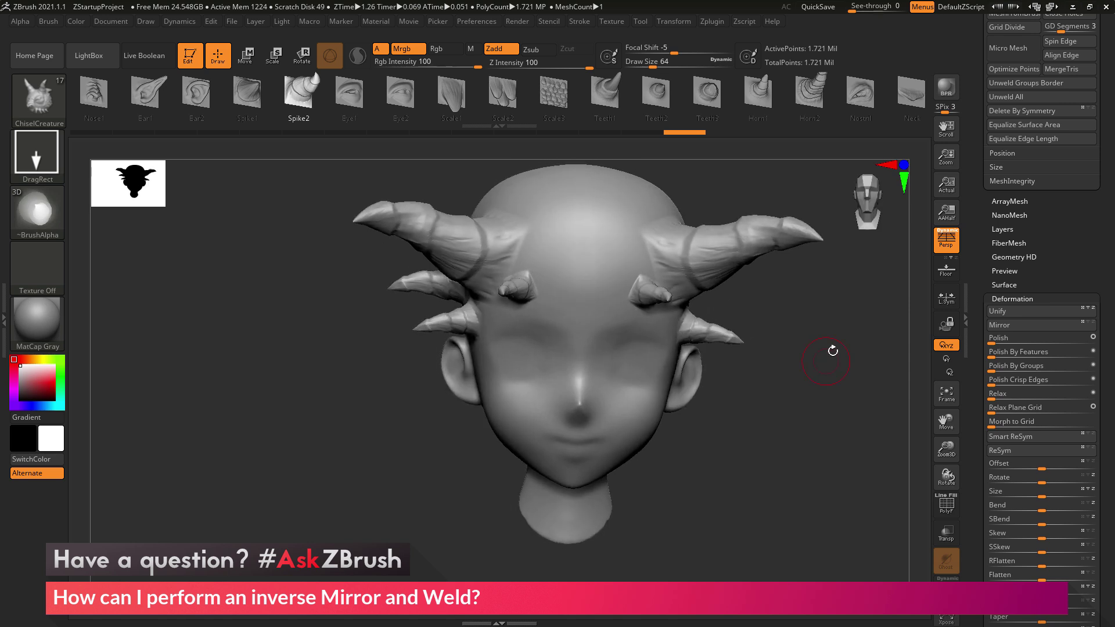
{"action": "scroll", "coordinate": [976, 228], "scroll_direction": "up", "scroll_amount": 6}
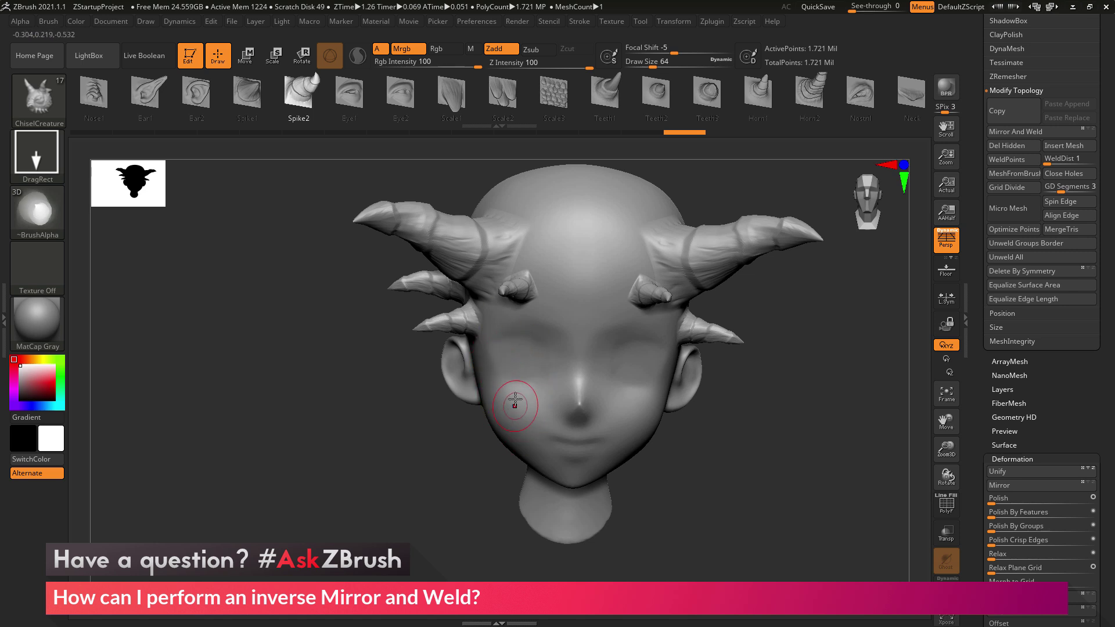
Use Mirror And Weld to copy the second side spike, giving two stacked spikes per side.
{"action": "scroll", "coordinate": [973, 154], "scroll_direction": "up", "scroll_amount": 10}
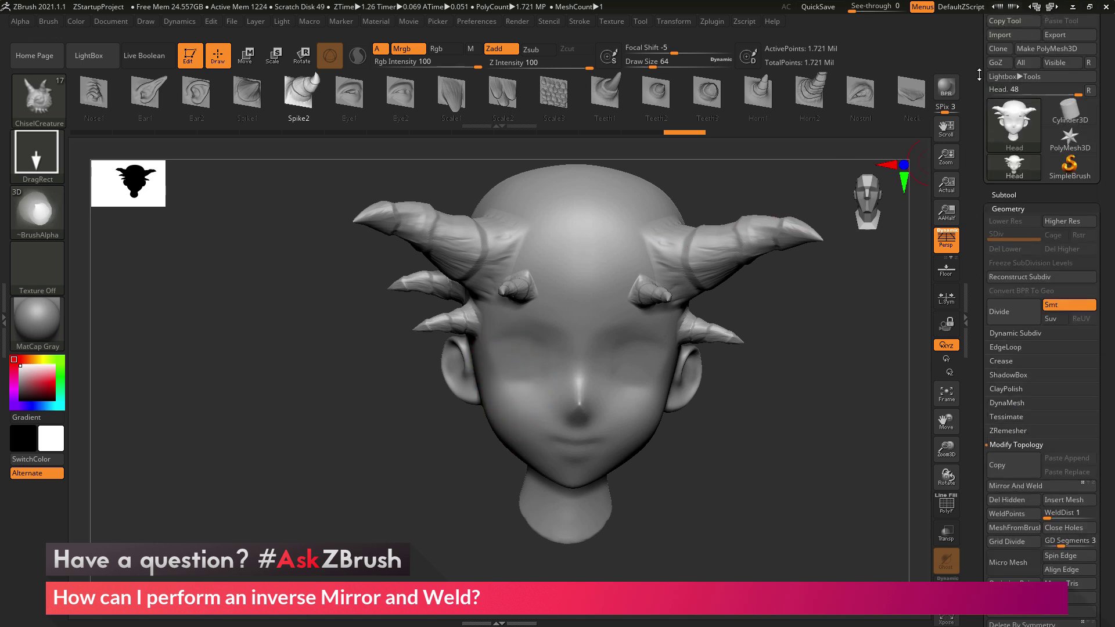
{"action": "scroll", "coordinate": [1023, 193], "scroll_direction": "down", "scroll_amount": 2}
{"action": "scroll", "coordinate": [993, 246], "scroll_direction": "down", "scroll_amount": 5}
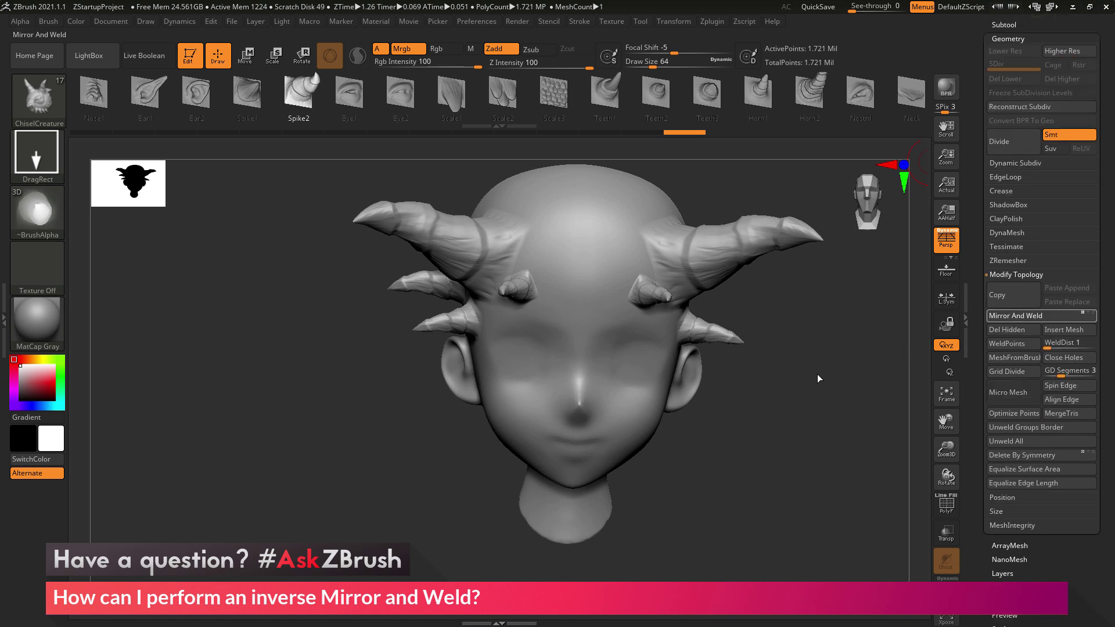
{"action": "left_click_drag", "start_coordinate": [825, 375], "coordinate": [797, 332]}
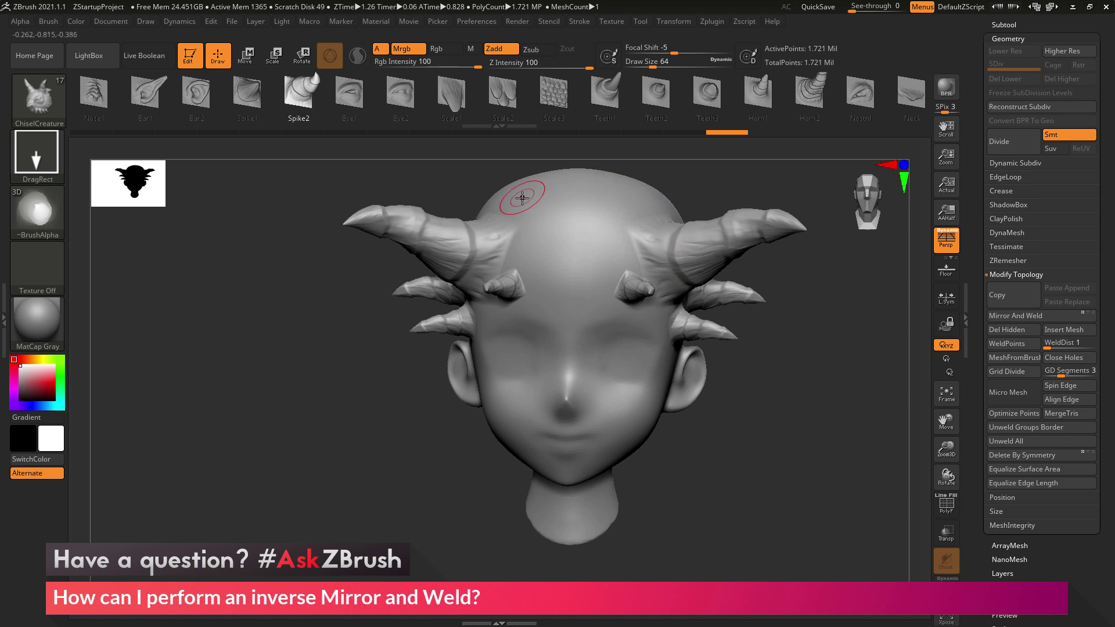
Drag a large horn up from the crown of the head with the Horn insert brush.
{"action": "left_click_drag", "start_coordinate": [533, 224], "coordinate": [554, 220]}
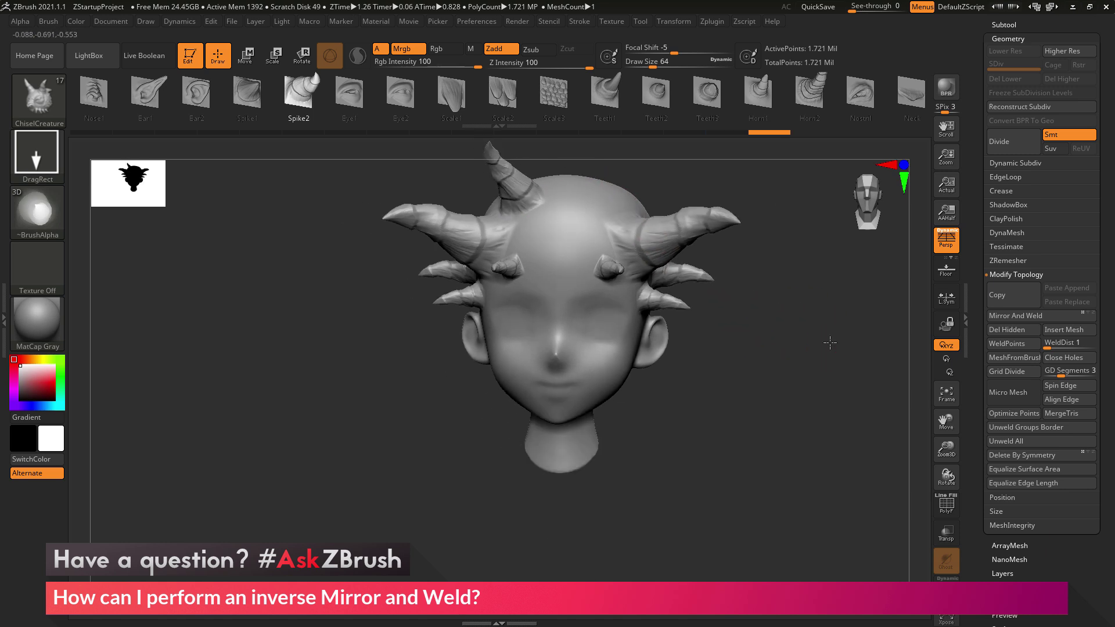